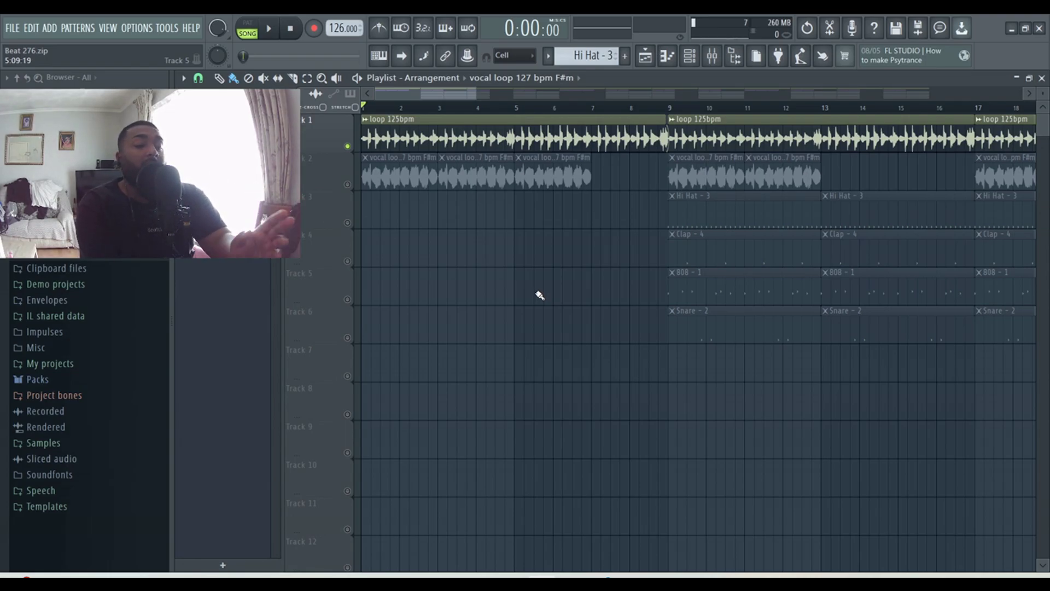
Audition the loop 125bpm track alone, and with it muted, audition the unmuted vocal loop 127 bpm F#m track alone.
{"action": "key", "text": "space"}
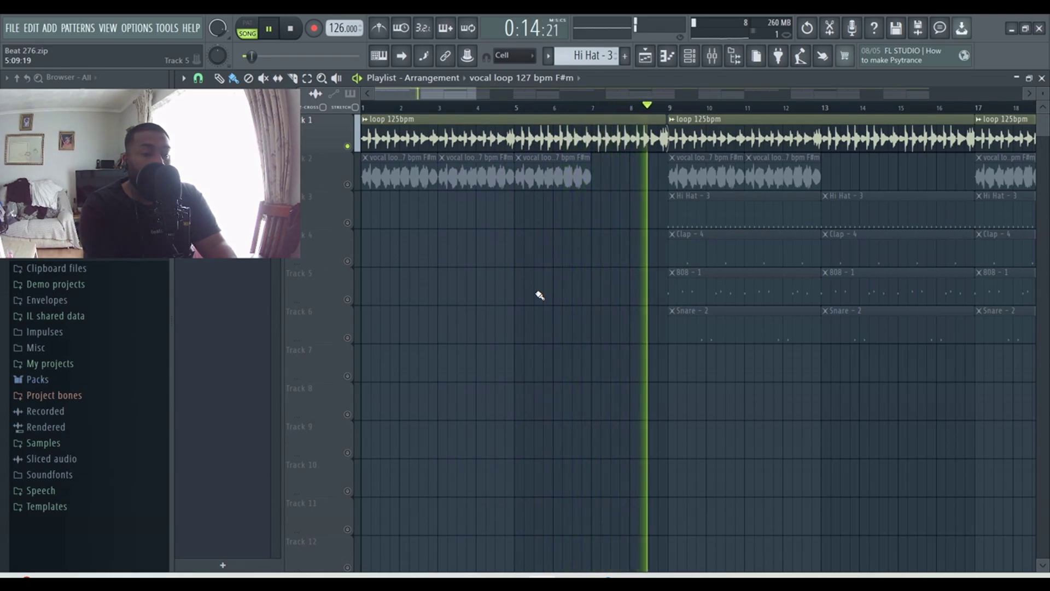
{"action": "key", "text": "space"}
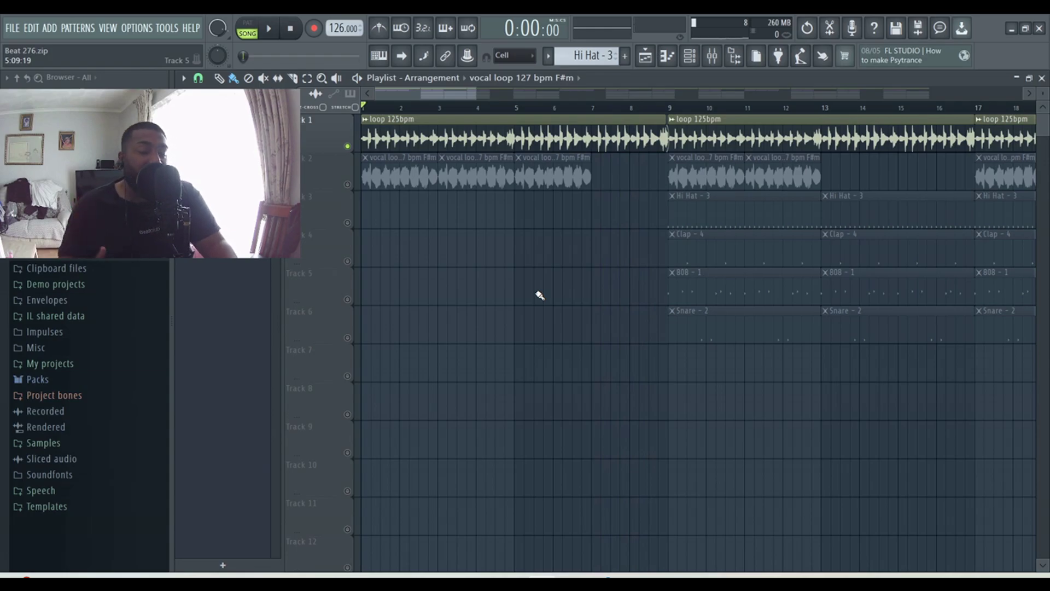
{"action": "left_click", "coordinate": [350, 144]}
{"action": "left_click", "coordinate": [347, 186]}
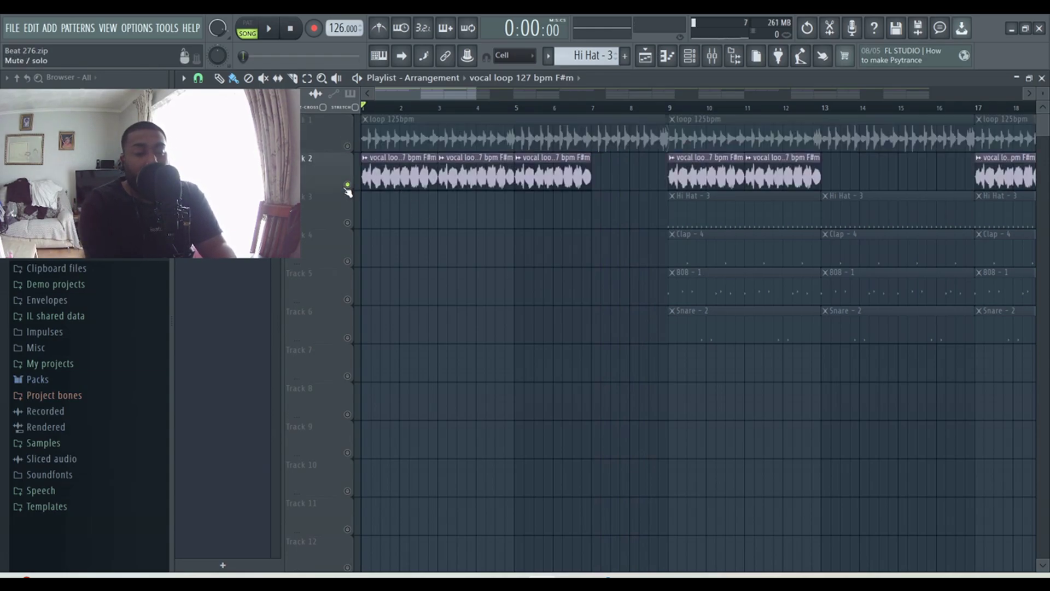
{"action": "key", "text": "space"}
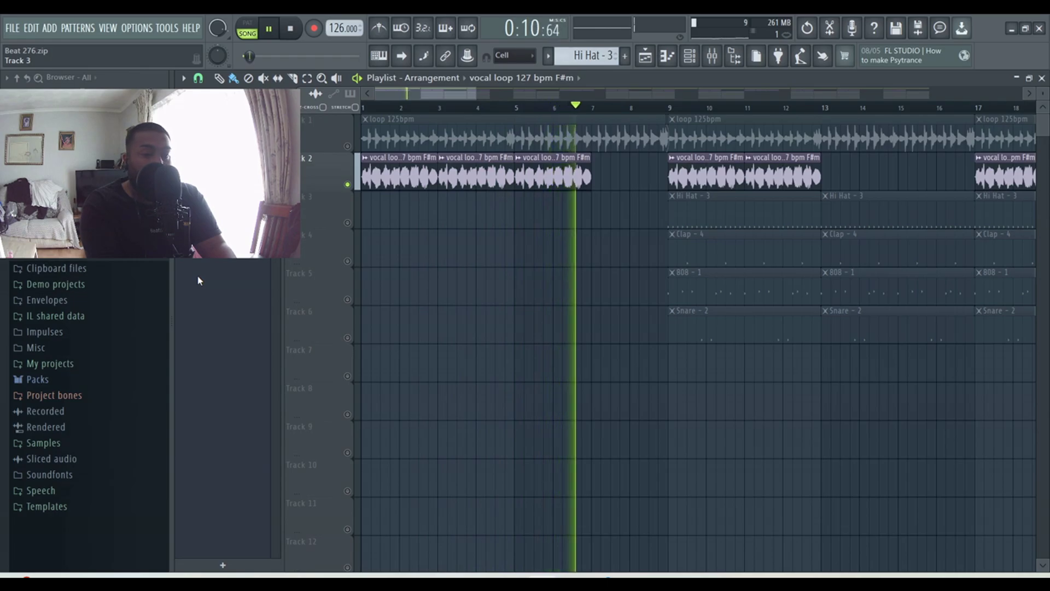
{"action": "key", "text": "space"}
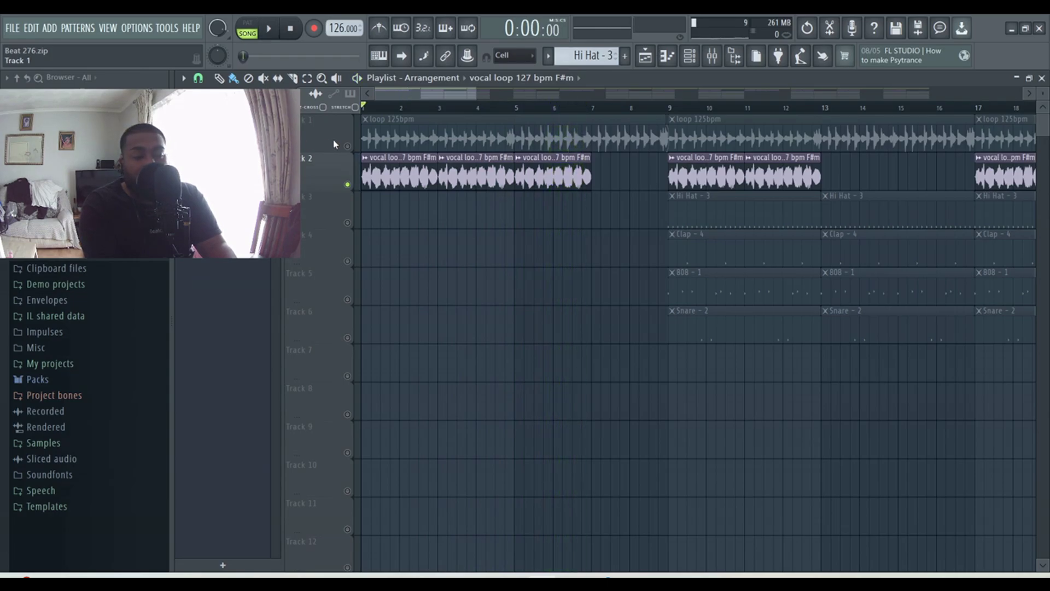
Unmute the loop 125bpm track and play it together with the vocal loop.
{"action": "left_click", "coordinate": [347, 146]}
{"action": "key", "text": "space"}
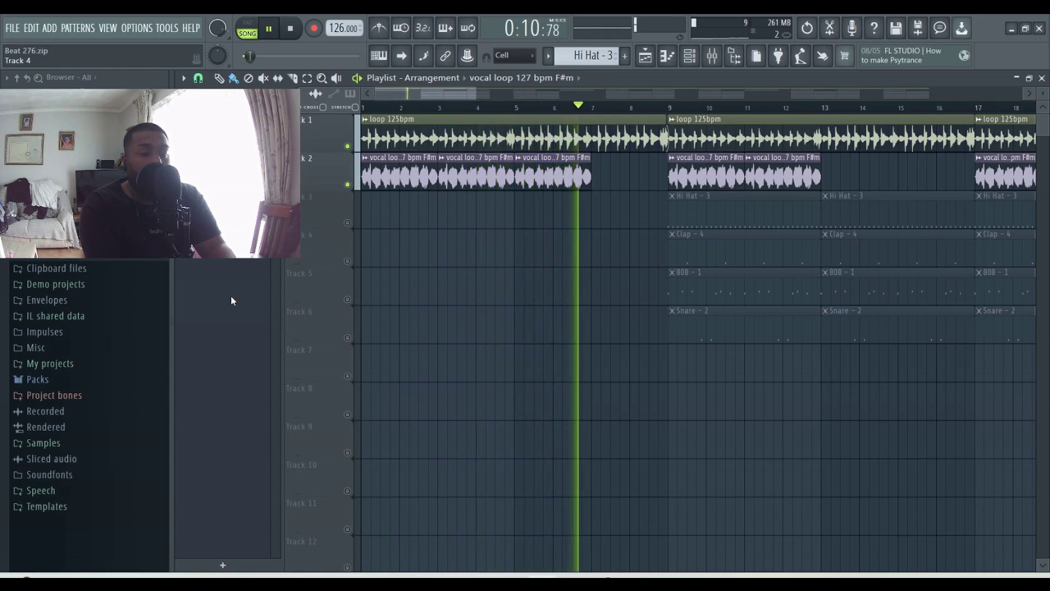
{"action": "key", "text": "space"}
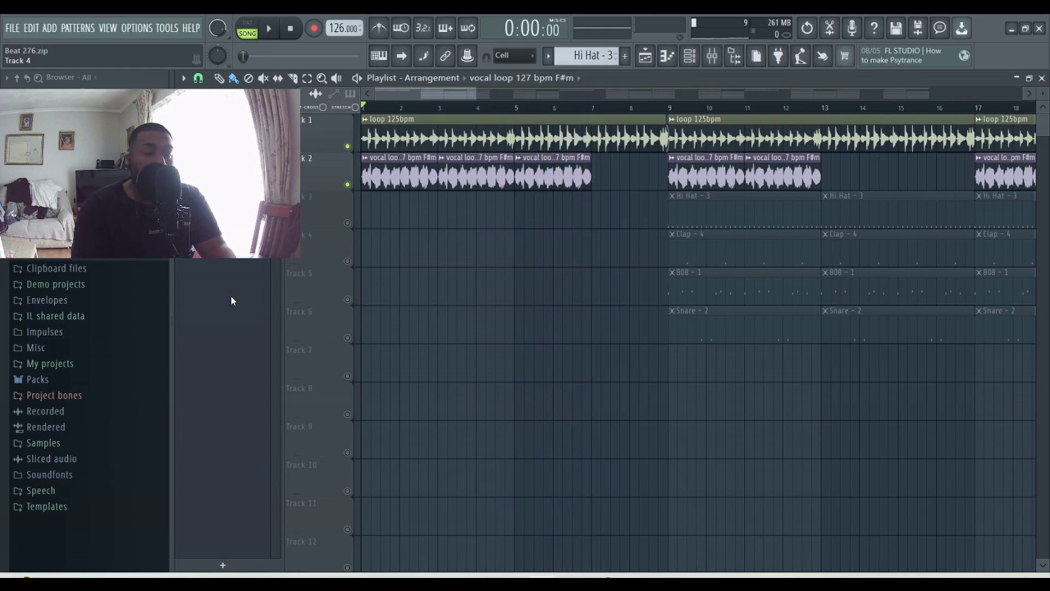
Inspect the effect chains of the vocal loop and Master tracks in the mixer, and return to the playlist.
{"action": "left_click", "coordinate": [714, 57]}
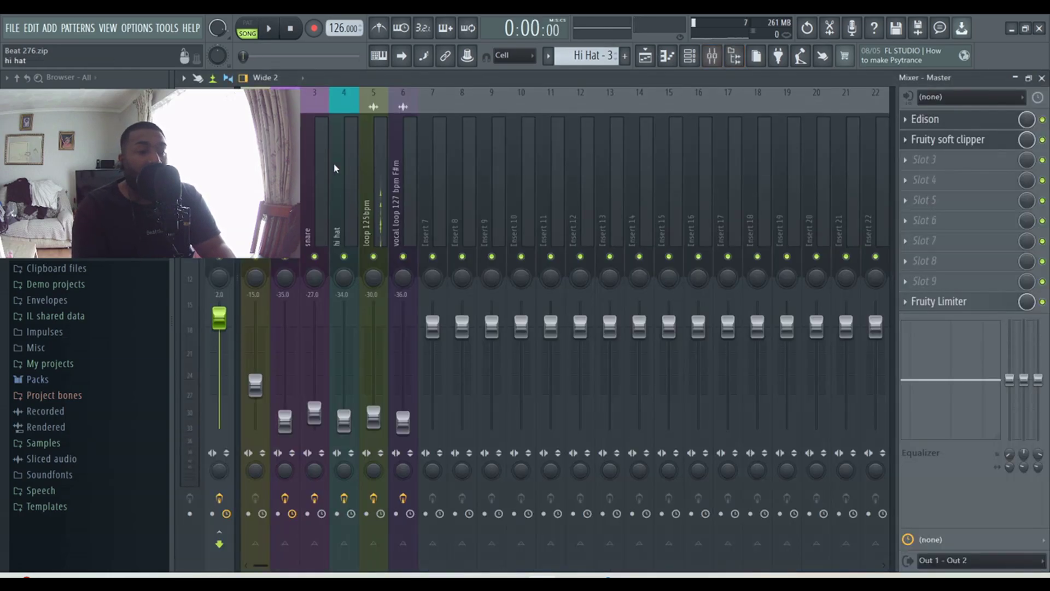
{"action": "left_click", "coordinate": [405, 110]}
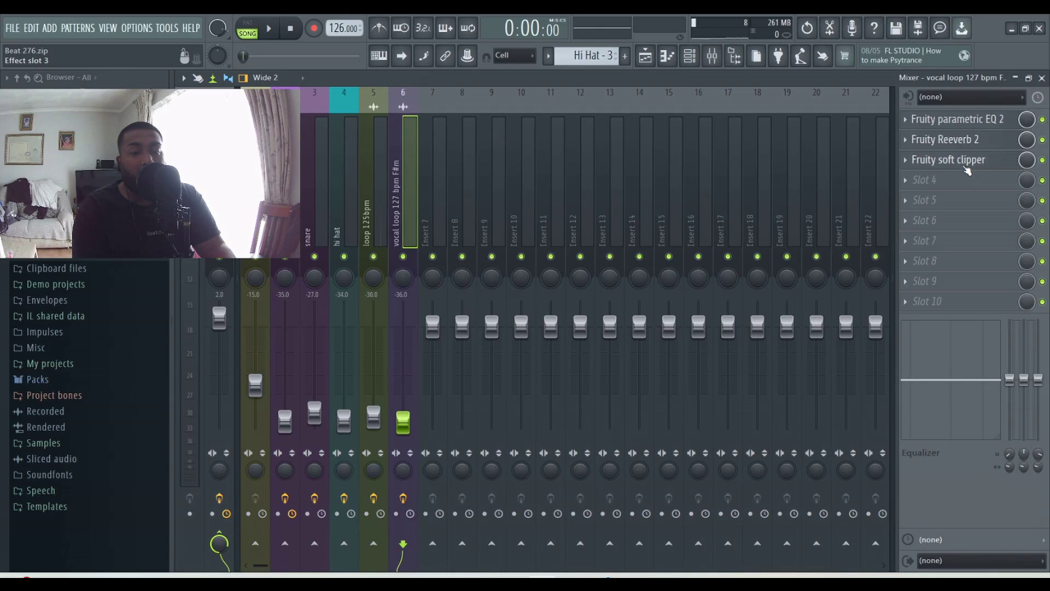
{"action": "left_click", "coordinate": [219, 405]}
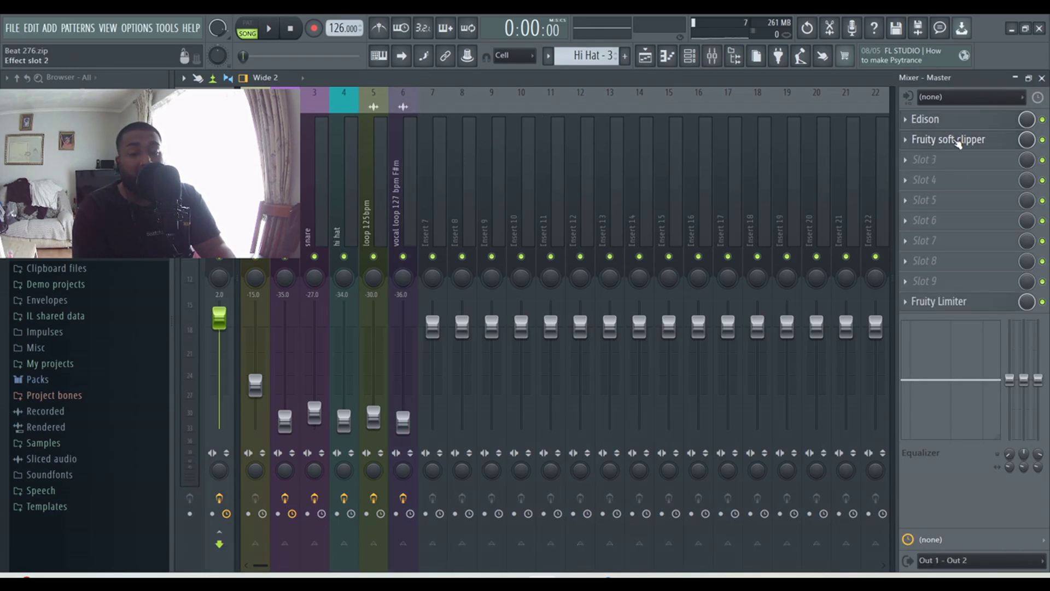
{"action": "left_click", "coordinate": [647, 61]}
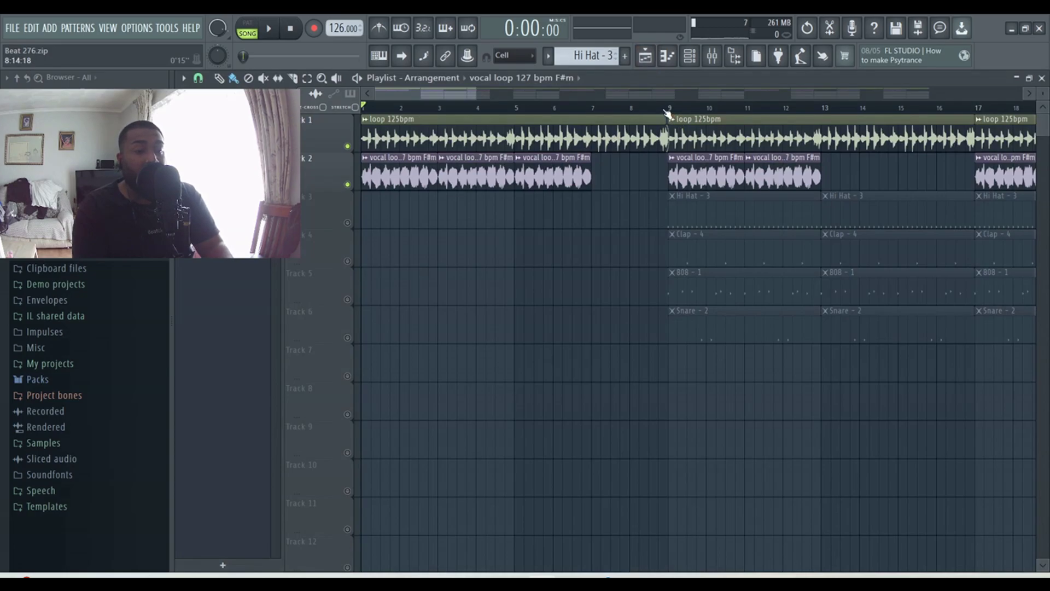
Select the time range around bars 9 to 13, unmute the Clap track and play the section.
{"action": "left_click_drag", "start_coordinate": [664, 112], "coordinate": [846, 111]}
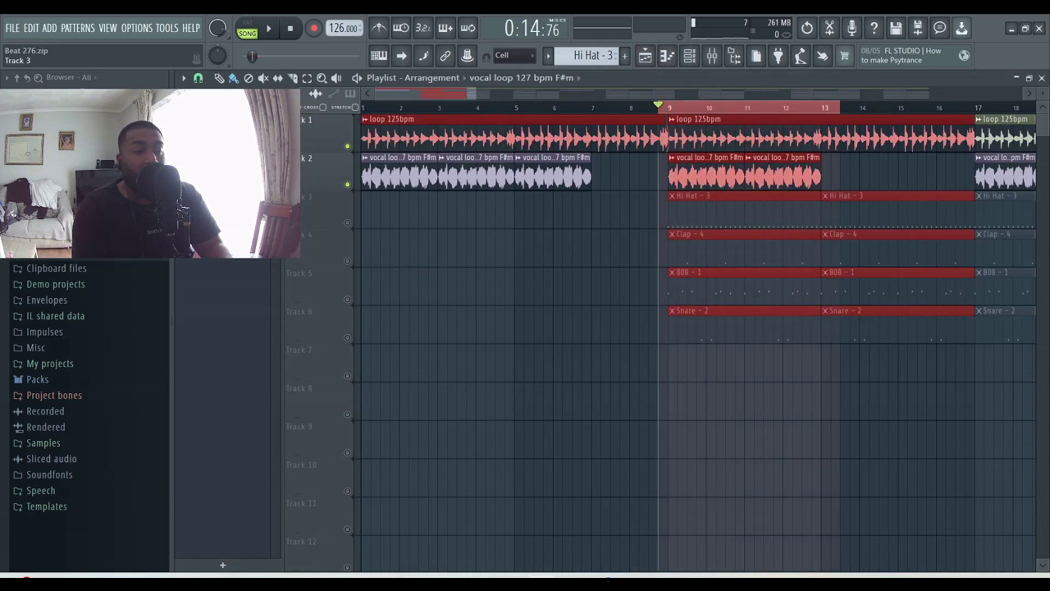
{"action": "left_click", "coordinate": [348, 261]}
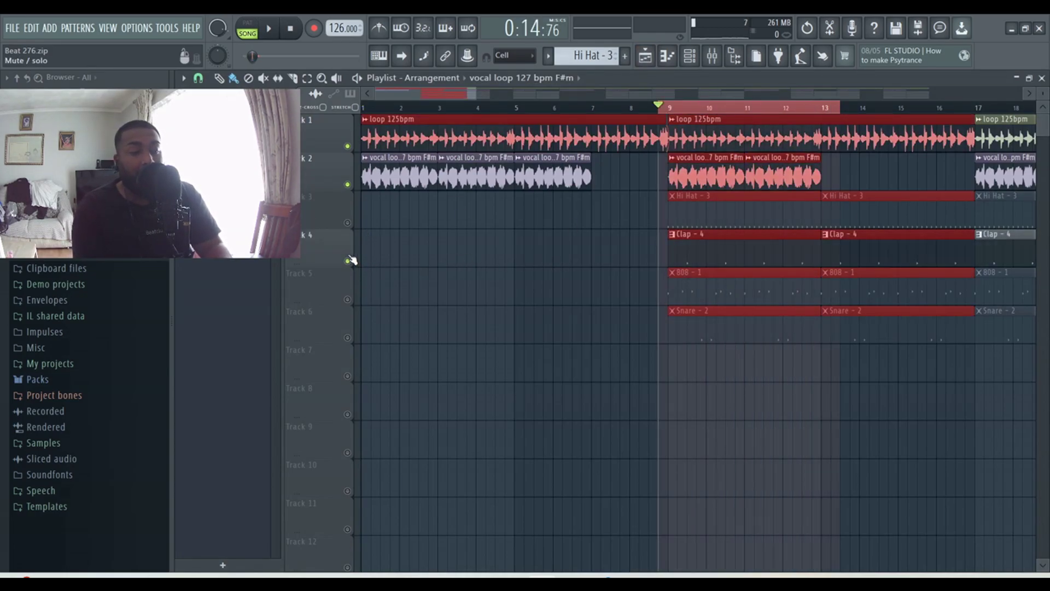
{"action": "key", "text": "space"}
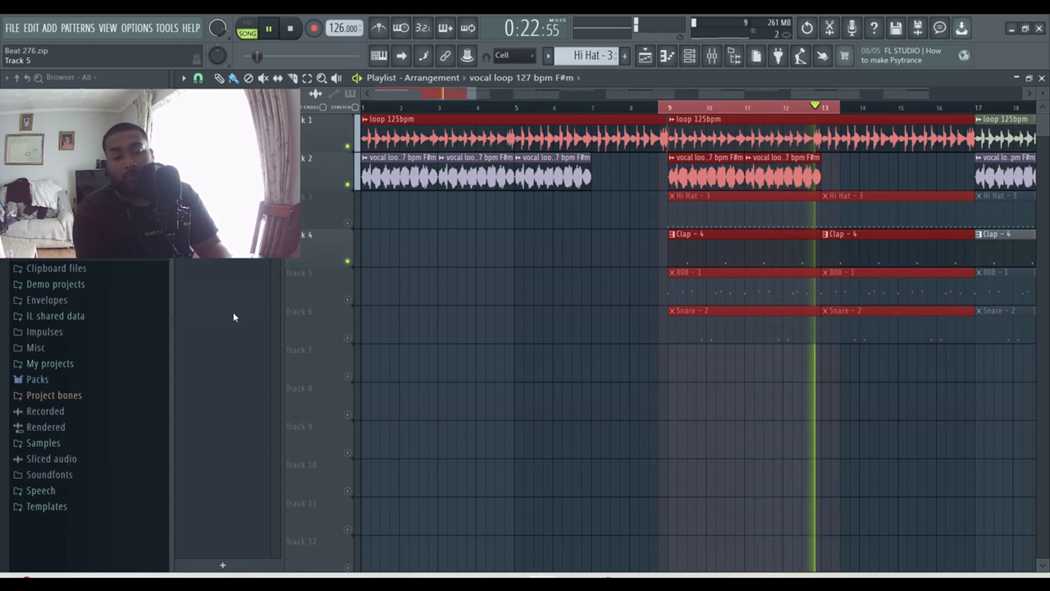
{"action": "key", "text": "space"}
Unmute the 808 track and the Snare track one at a time, playing the selected section after each.
{"action": "left_click", "coordinate": [348, 299]}
{"action": "key", "text": "space"}
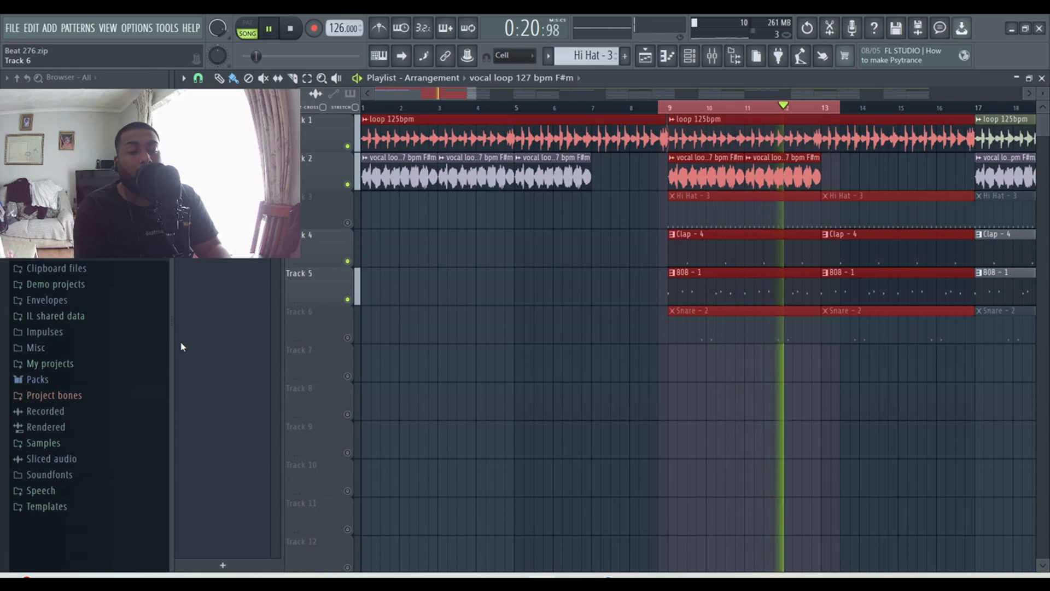
{"action": "key", "text": "space"}
{"action": "left_click", "coordinate": [354, 343]}
{"action": "key", "text": "space"}
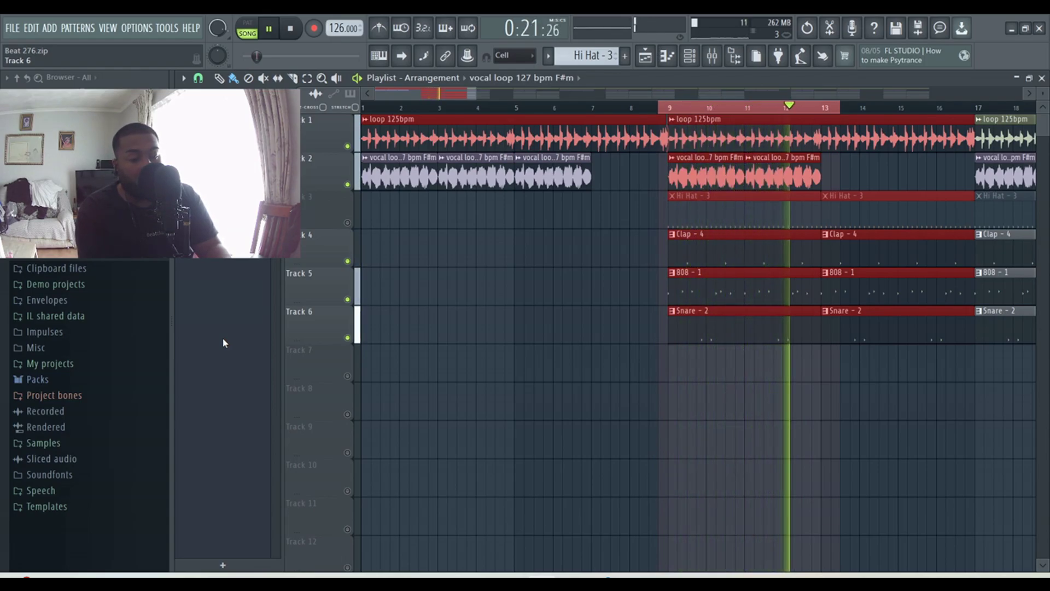
{"action": "key", "text": "space"}
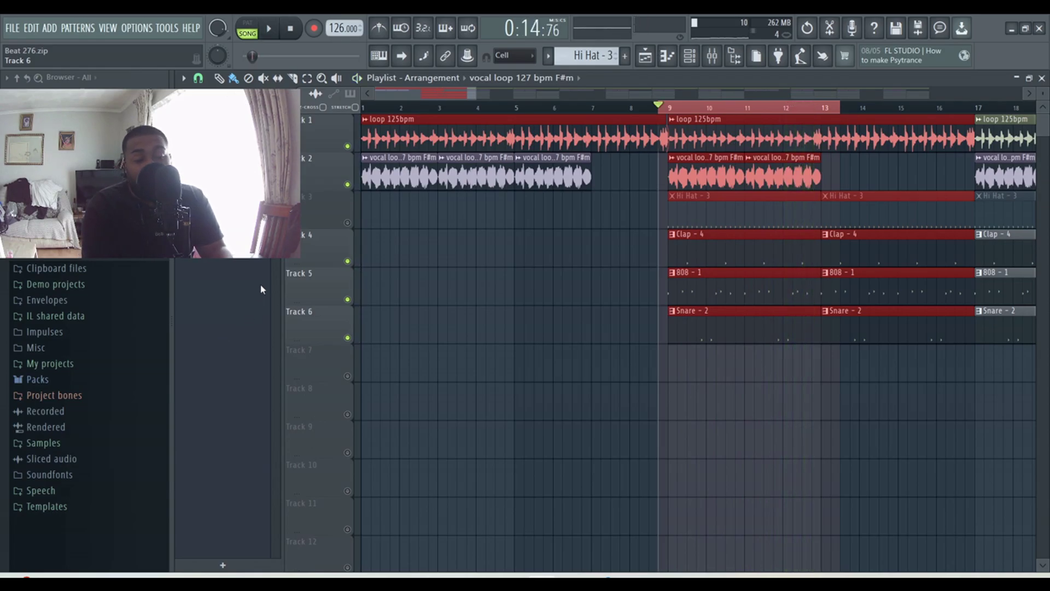
Unmute the Hi Hat track and play the selected section with all six tracks.
{"action": "left_click", "coordinate": [348, 223]}
{"action": "key", "text": "space"}
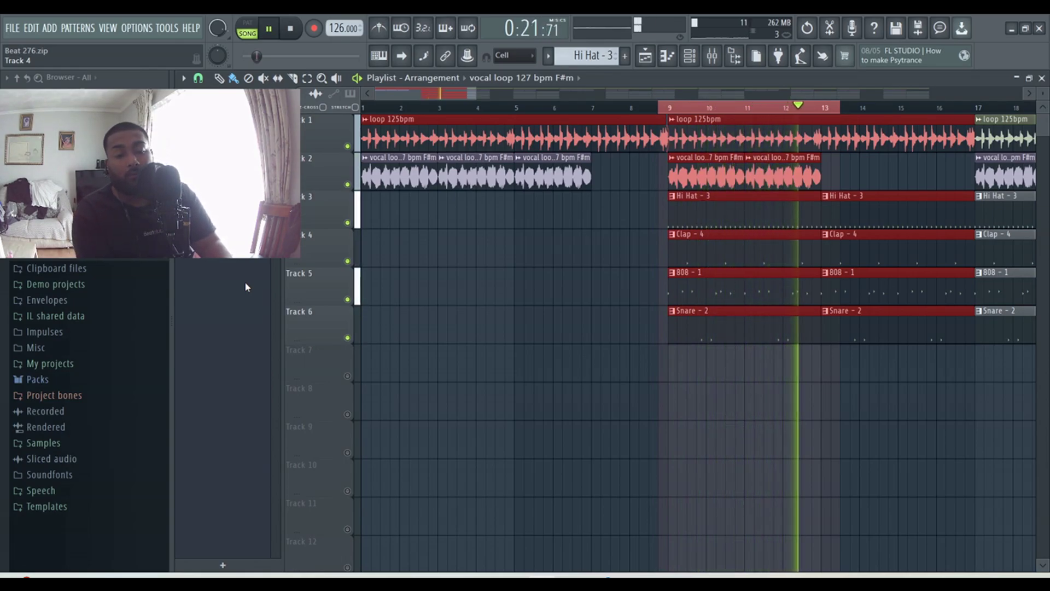
{"action": "key", "text": "space"}
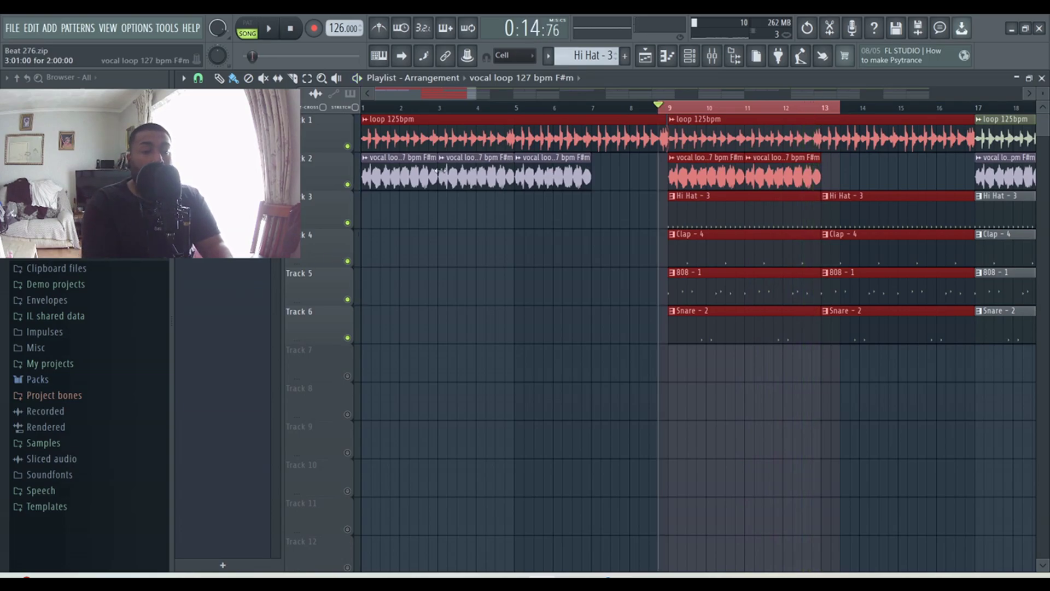
Clear the time selection and examine how the clips are arranged across the whole song.
{"action": "left_click", "coordinate": [782, 250]}
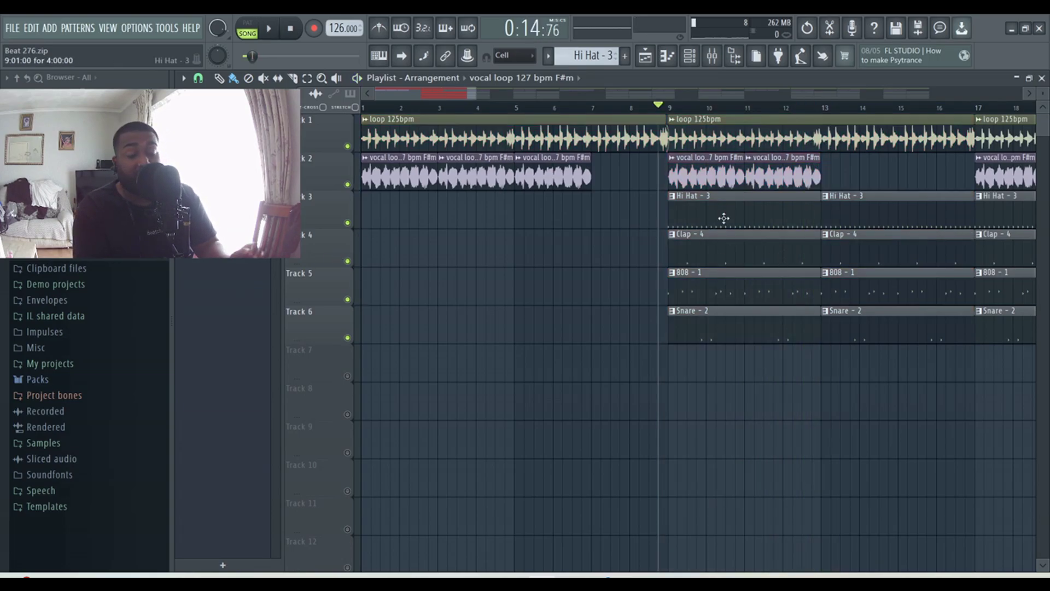
{"action": "scroll", "coordinate": [735, 212], "scroll_direction": "up", "scroll_amount": 3, "text": "ctrl"}
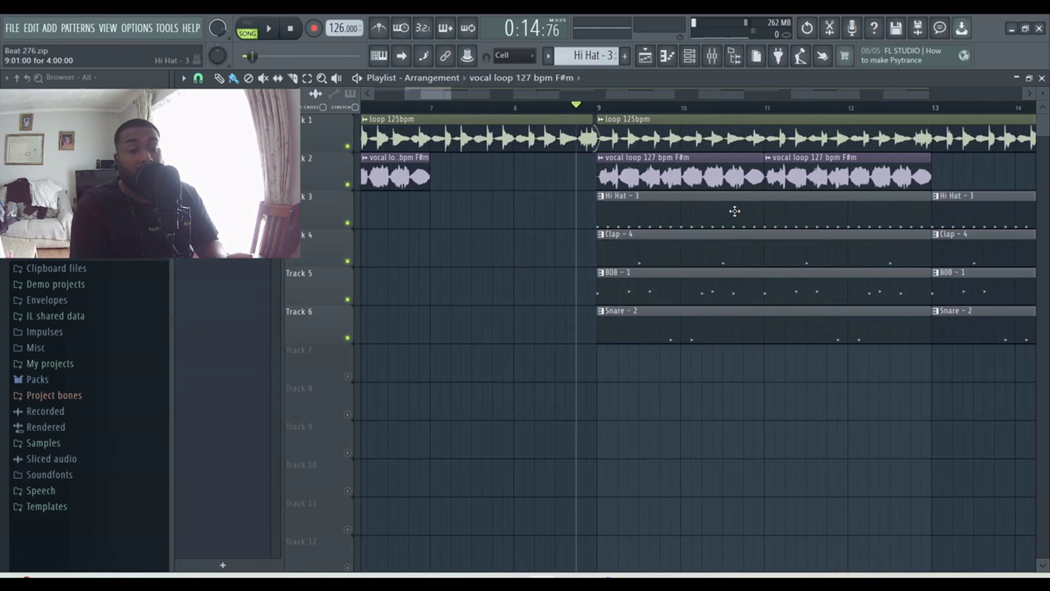
{"action": "scroll", "coordinate": [735, 212], "scroll_direction": "down", "scroll_amount": 4}
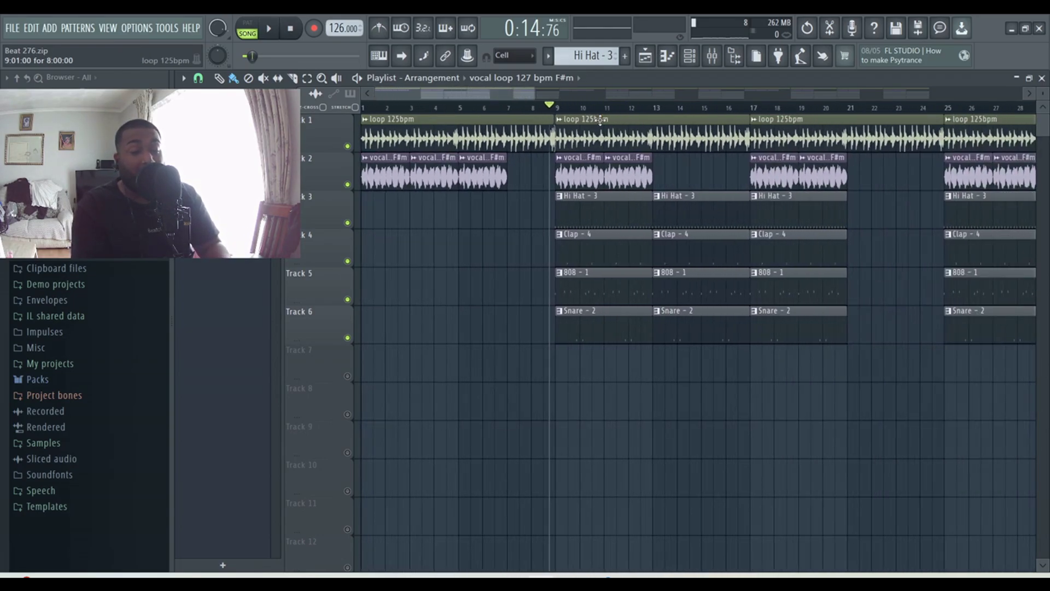
{"action": "scroll", "coordinate": [566, 182], "scroll_direction": "down", "scroll_amount": 6}
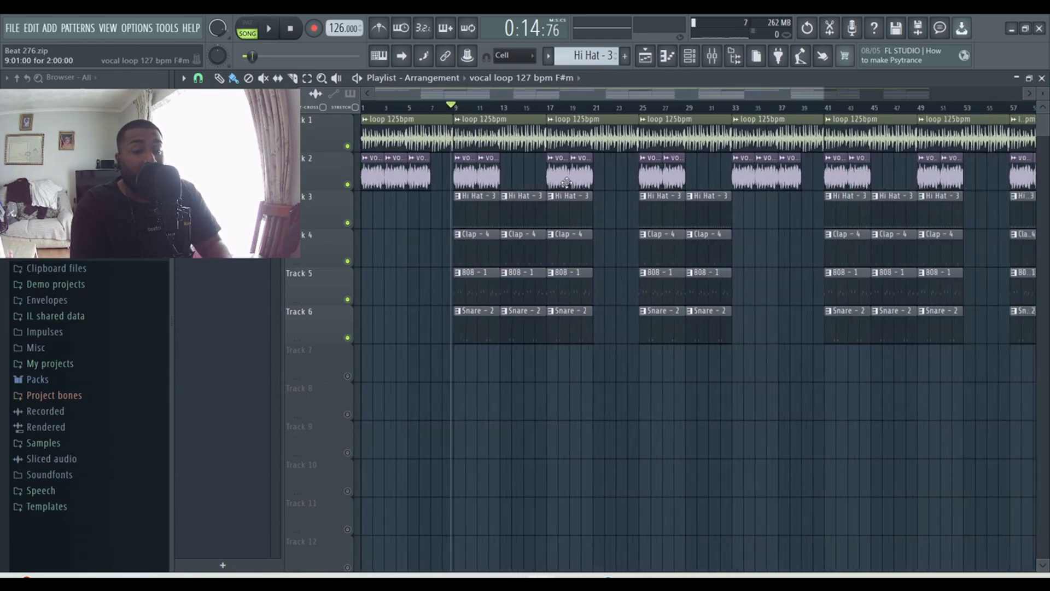
Inspect the effect chains of the hi hat and 808 tracks in the mixer.
{"action": "left_click", "coordinate": [713, 56]}
{"action": "left_click", "coordinate": [345, 112]}
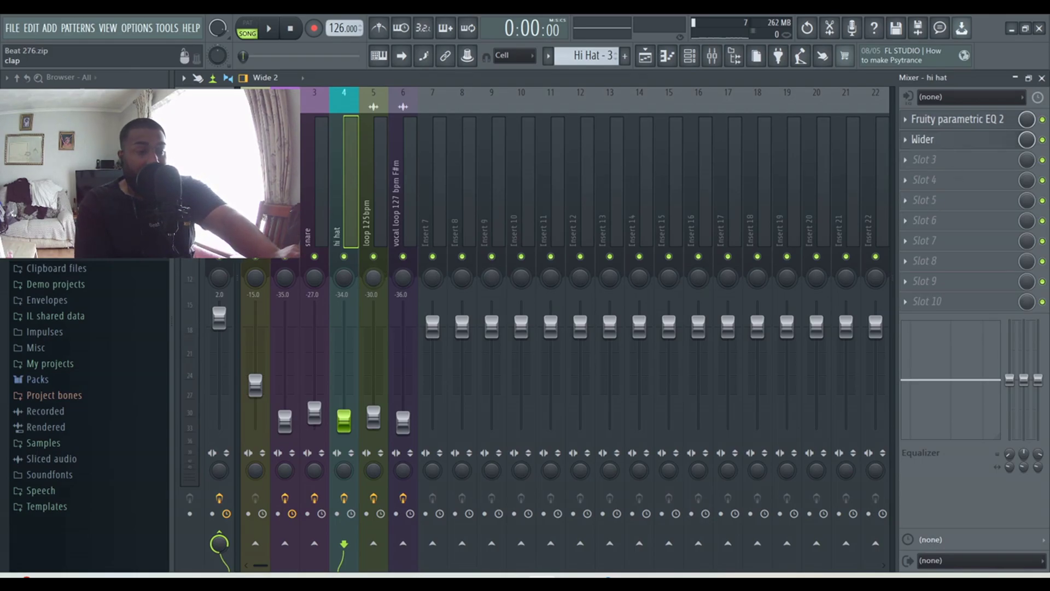
{"action": "left_click", "coordinate": [285, 181]}
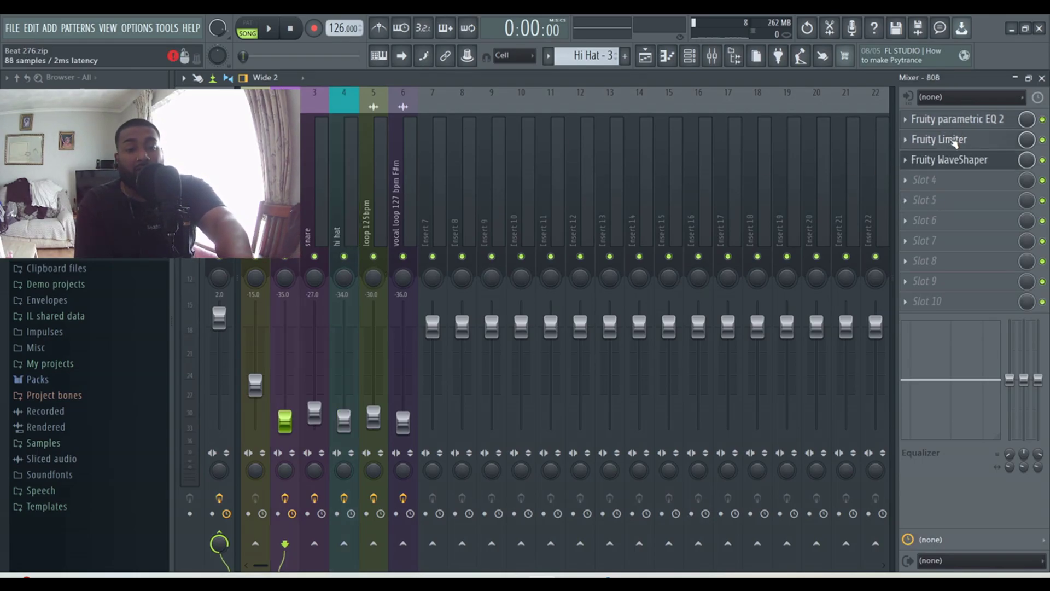
Return to the playlist and play the full arrangement with every track unmuted, stopping playback around bar 33.
{"action": "left_click", "coordinate": [657, 58]}
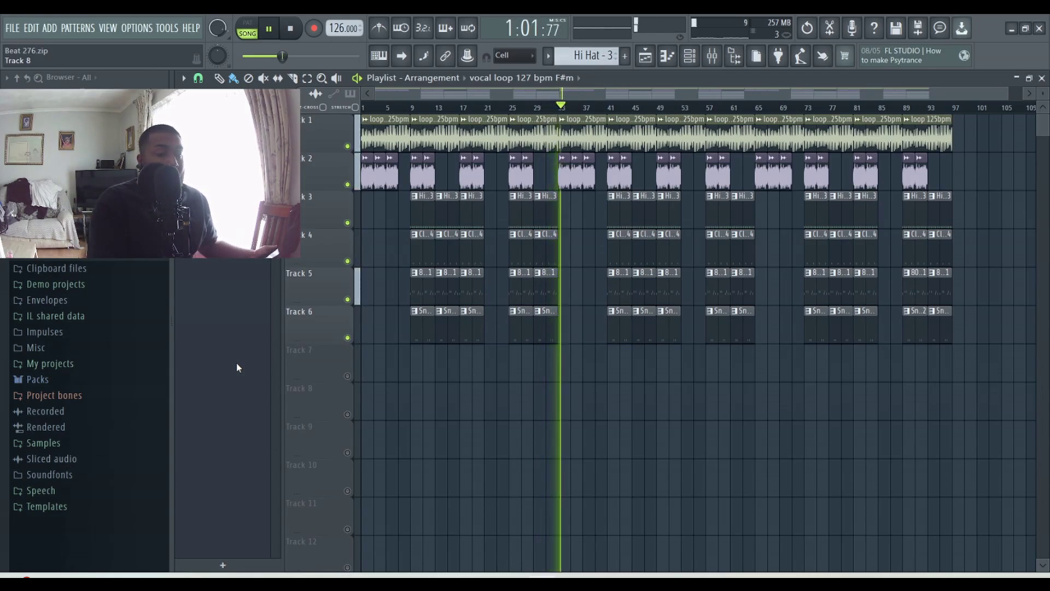
{"action": "key", "text": "space"}
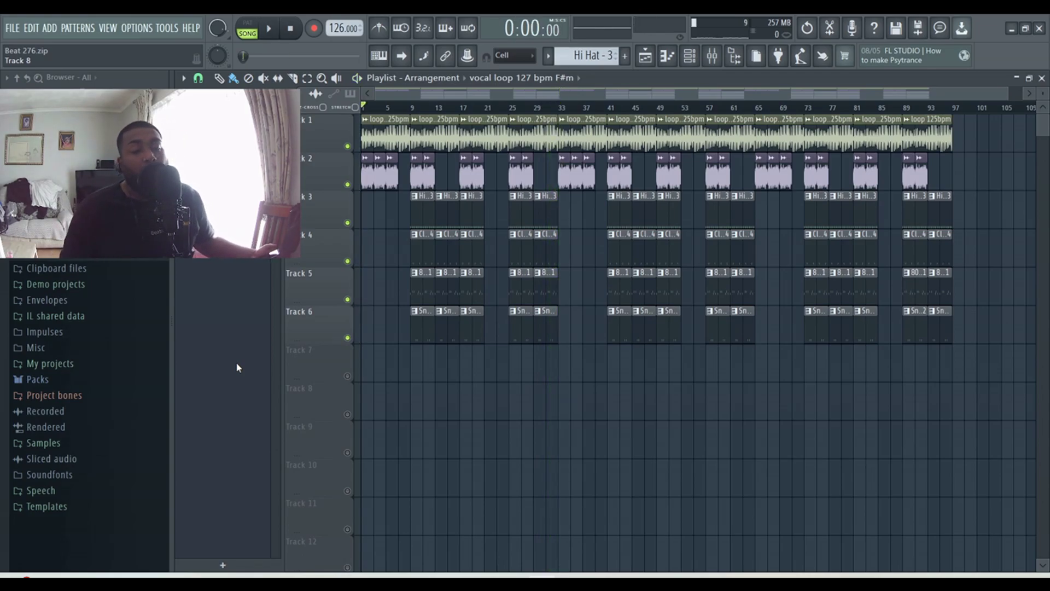